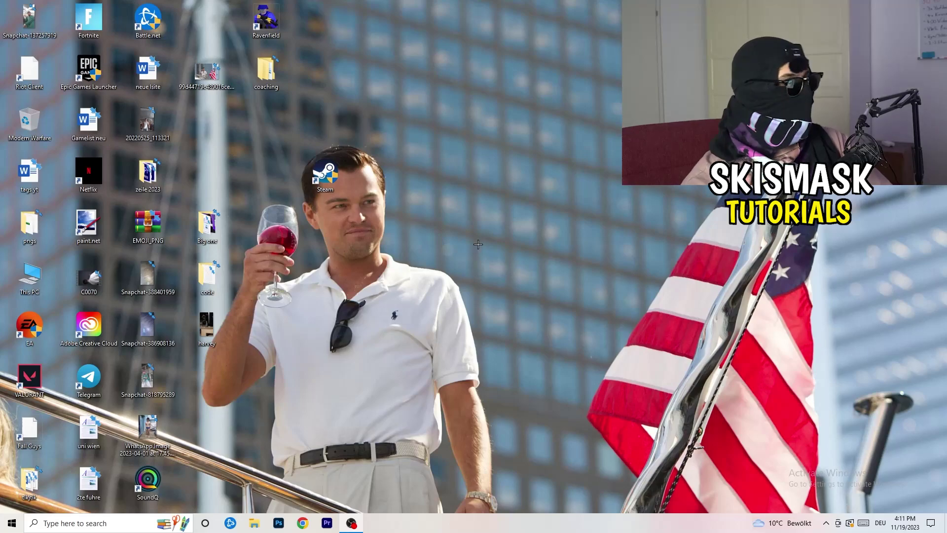
# - Launch NVIDIA Control Panel from the desktop context menu, landing on Adjust Image Settings with Preview
pyautogui.rightClick(466, 216)
pyautogui.rightClick(541, 158)
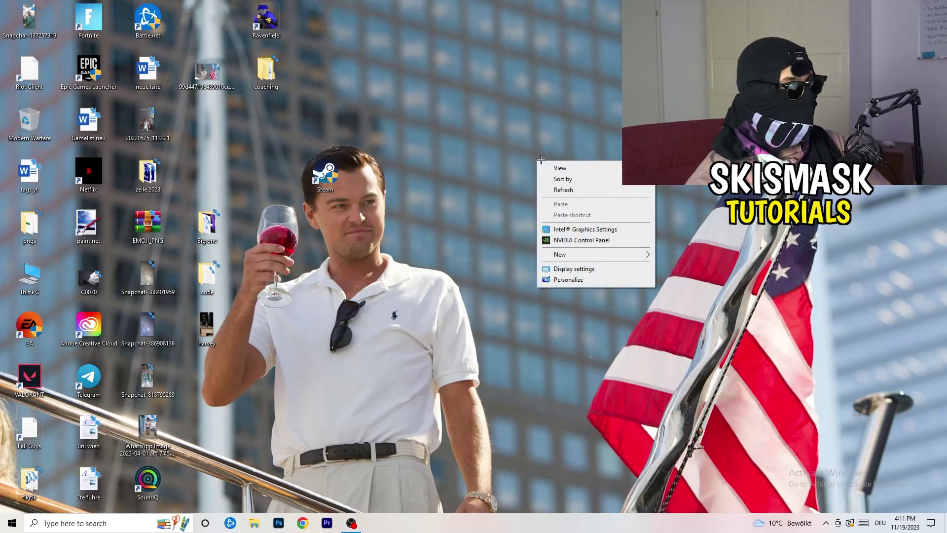
pyautogui.click(592, 240)
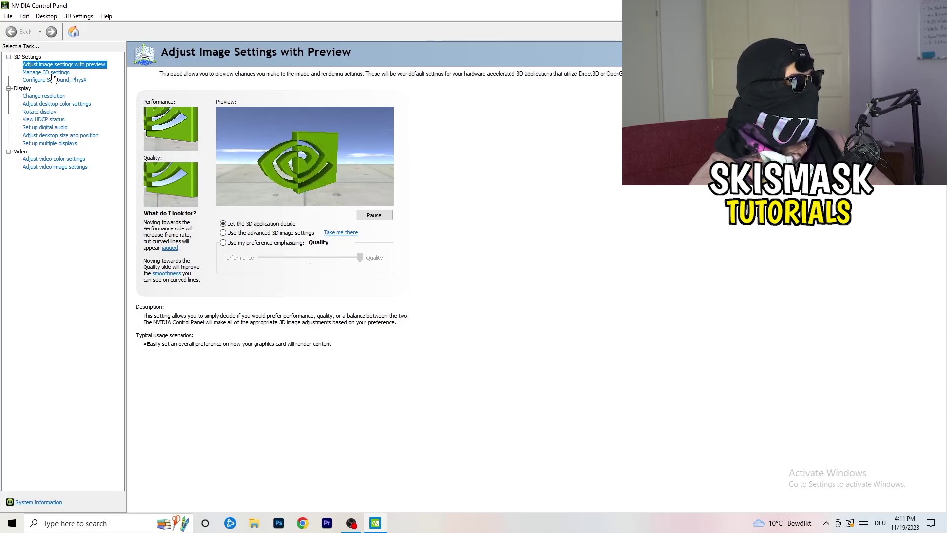
# - Review the Change resolution page (1920×1080 native, 60Hz), then close NVIDIA Control Panel
pyautogui.click(36, 96)
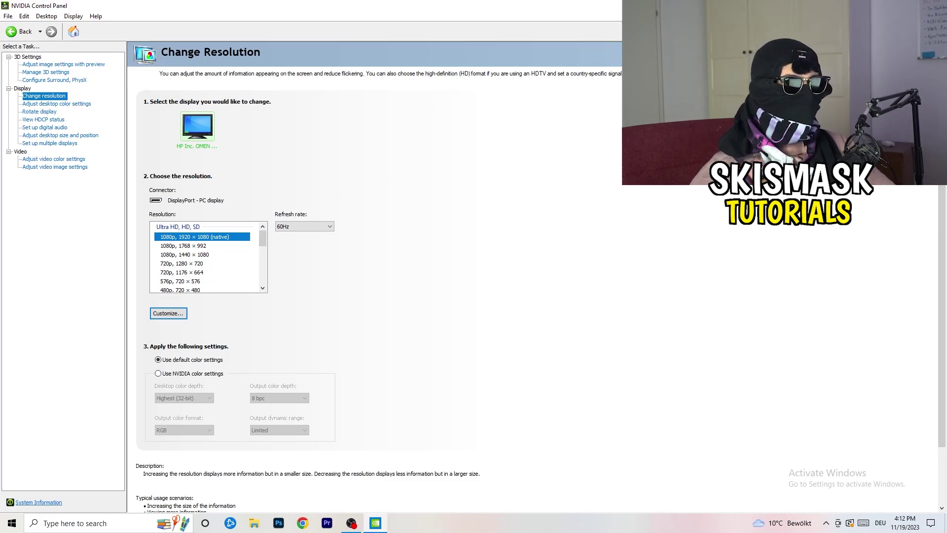
pyautogui.hotkey('alt', 'F4')
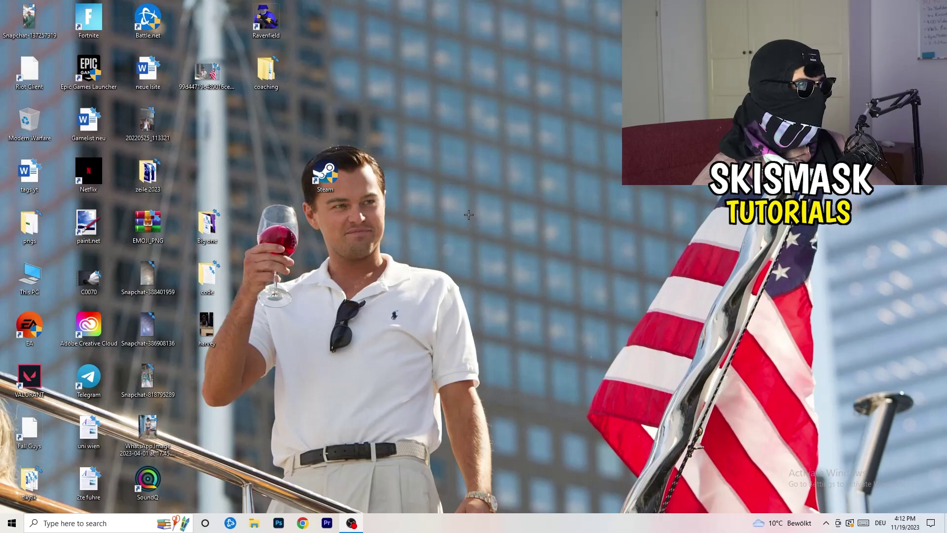
# - Launch Settings from the Start menu and go to System's Display page
pyautogui.click(12, 523)
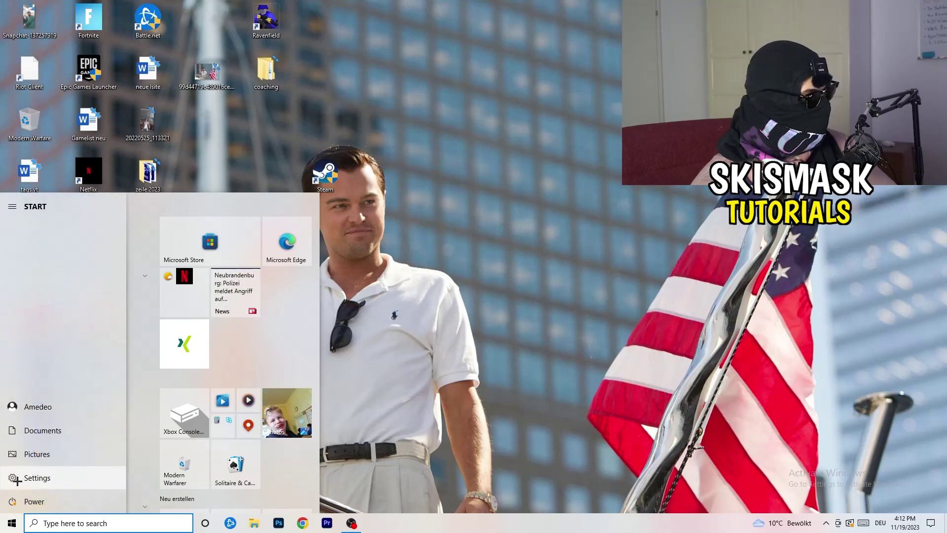
pyautogui.click(16, 479)
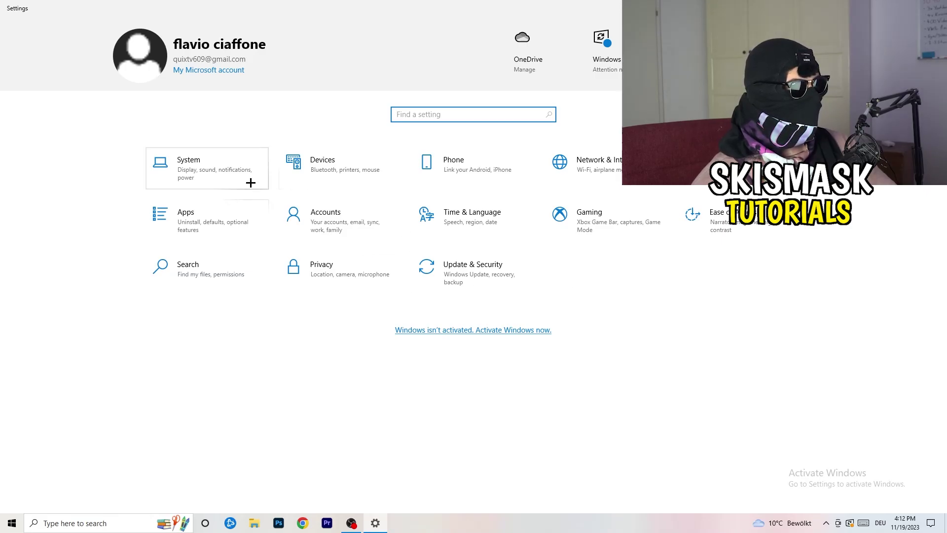
pyautogui.click(228, 168)
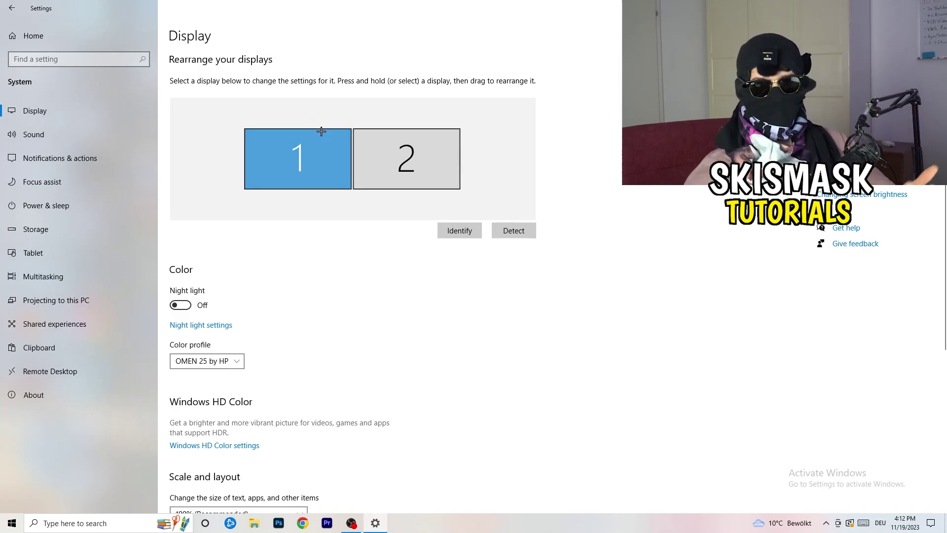
pyautogui.scroll(-4, 310, 235)
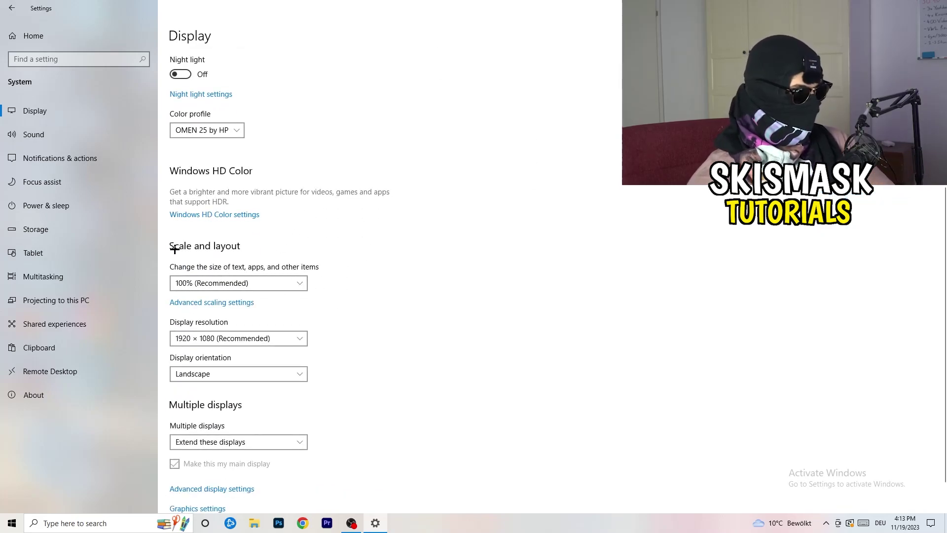
pyautogui.click(300, 285)
pyautogui.click(491, 305)
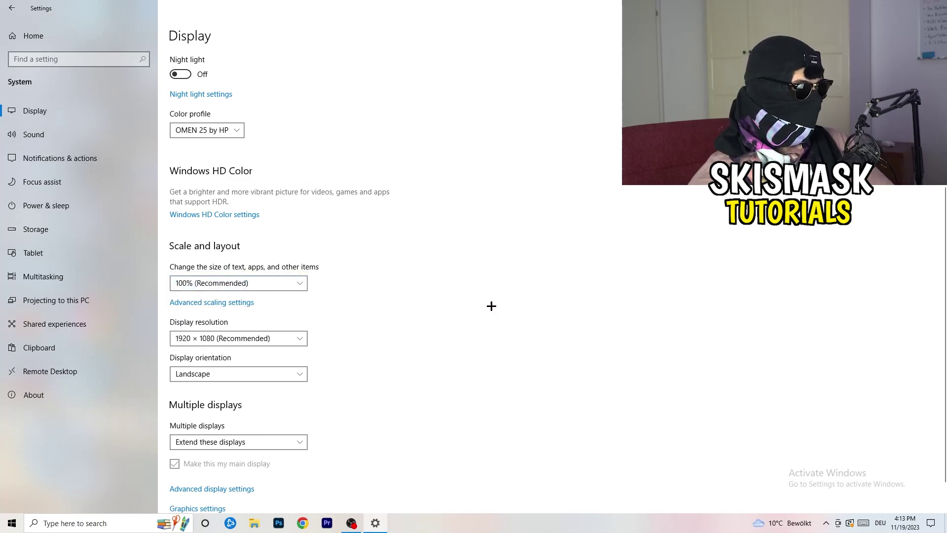
pyautogui.click(290, 285)
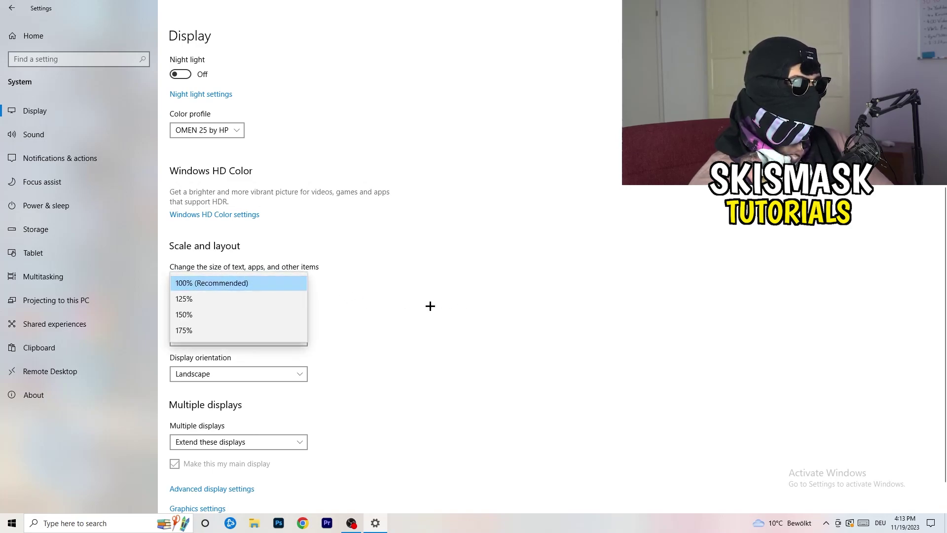
pyautogui.click(430, 305)
pyautogui.scroll(-1, 395, 309)
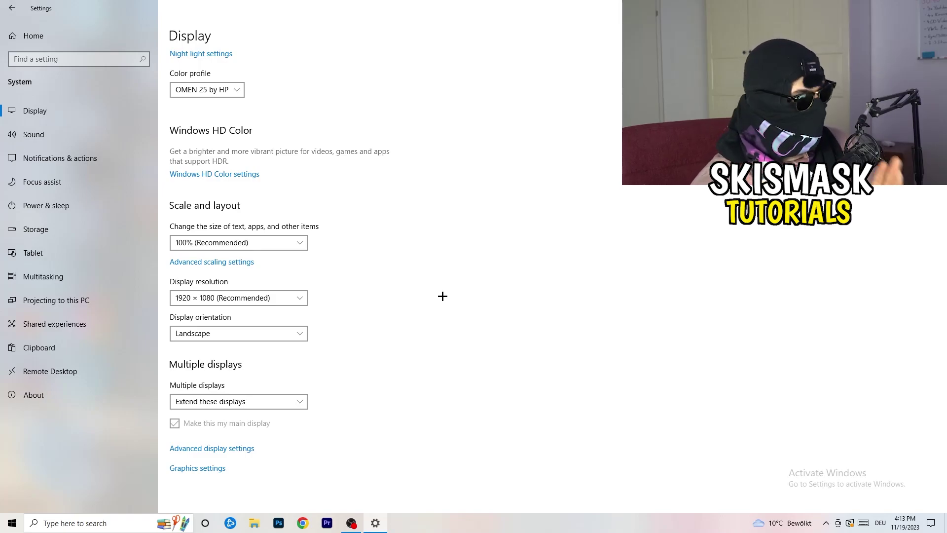
pyautogui.click(300, 299)
pyautogui.click(374, 278)
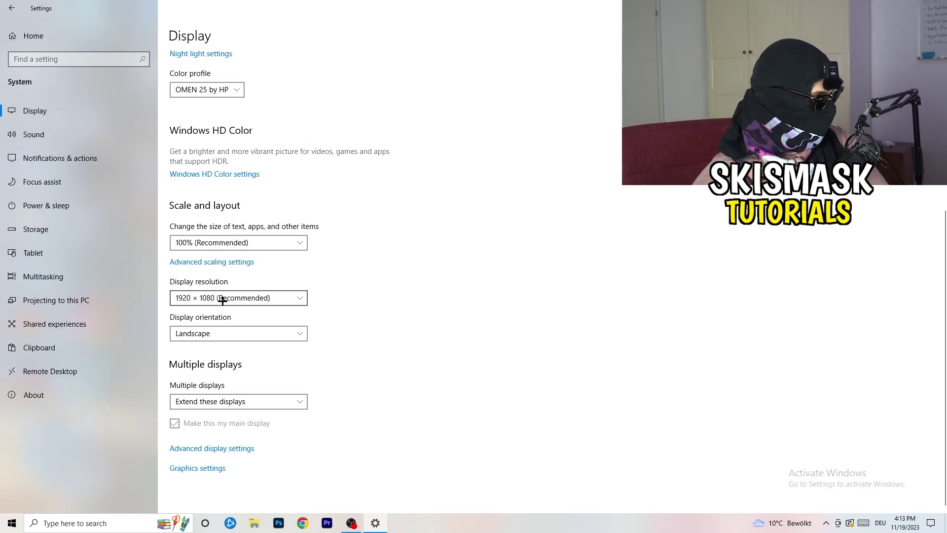
# - Look over the power plans under Power & sleep, leaving Balanced (recommended) active
pyautogui.click(54, 205)
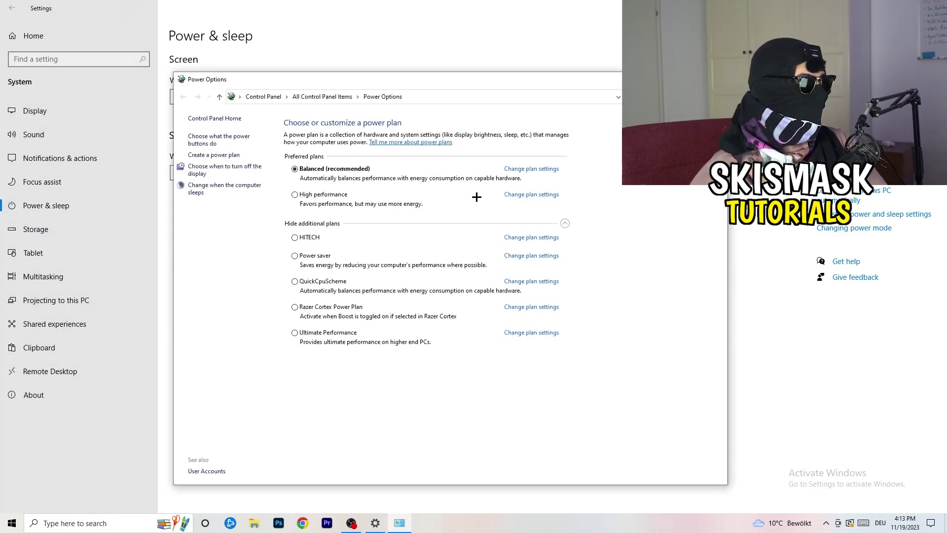
pyautogui.click(567, 223)
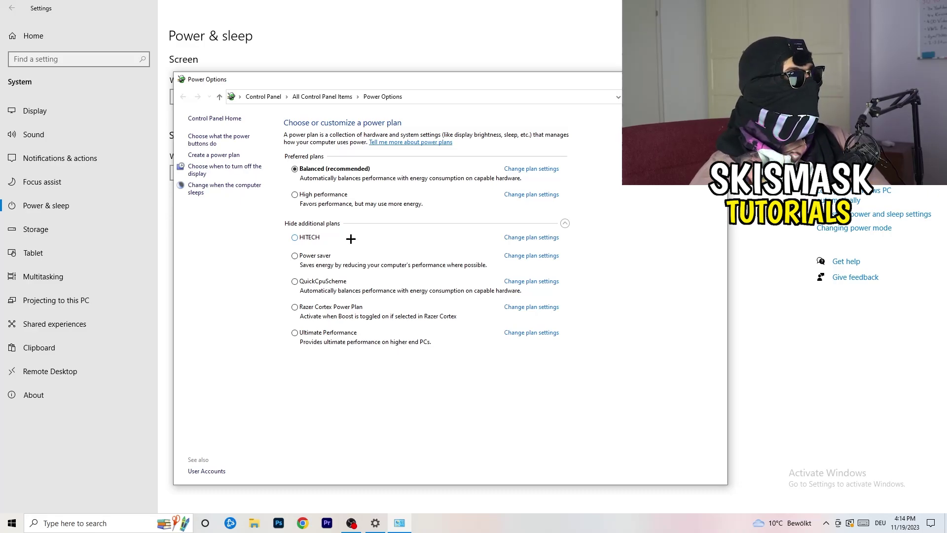
# - Close Power Options and open Configure Storage Sense from the Storage page
pyautogui.click(716, 79)
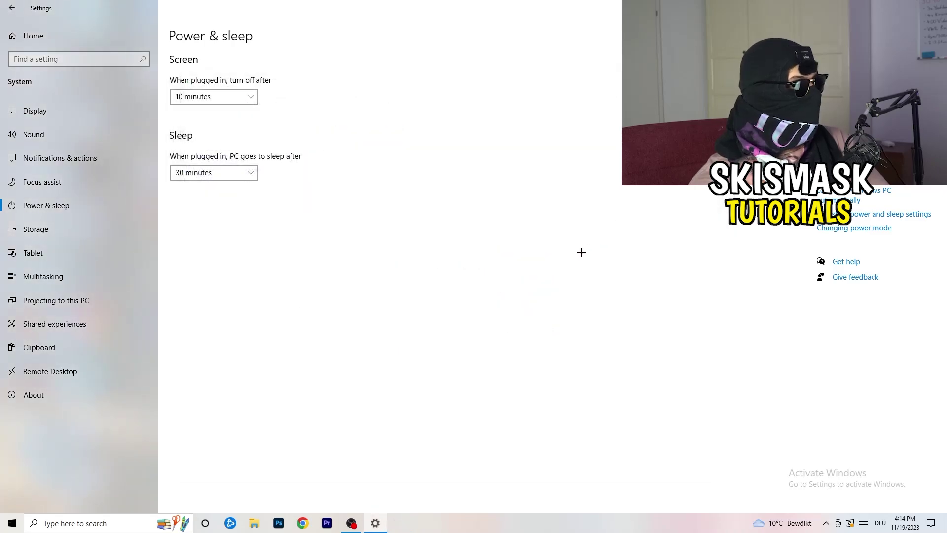
pyautogui.click(96, 234)
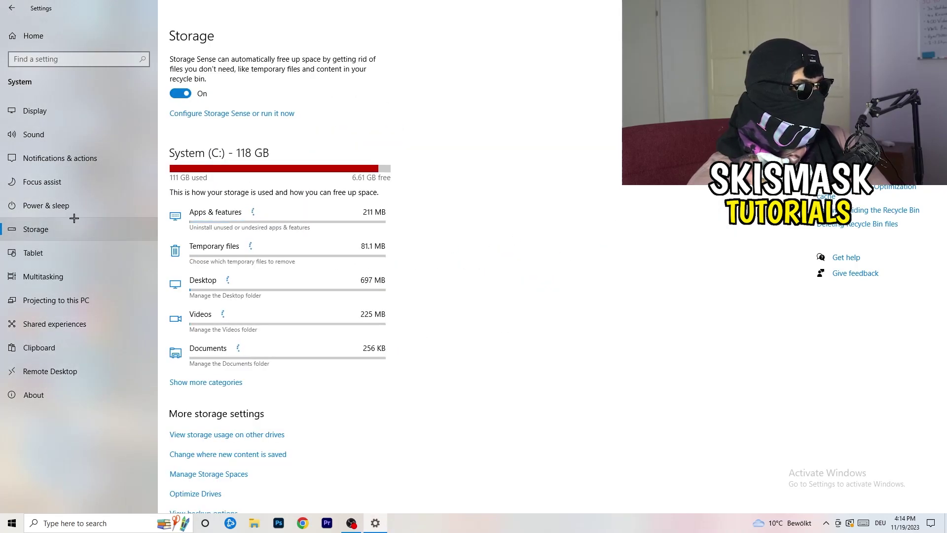
pyautogui.click(223, 115)
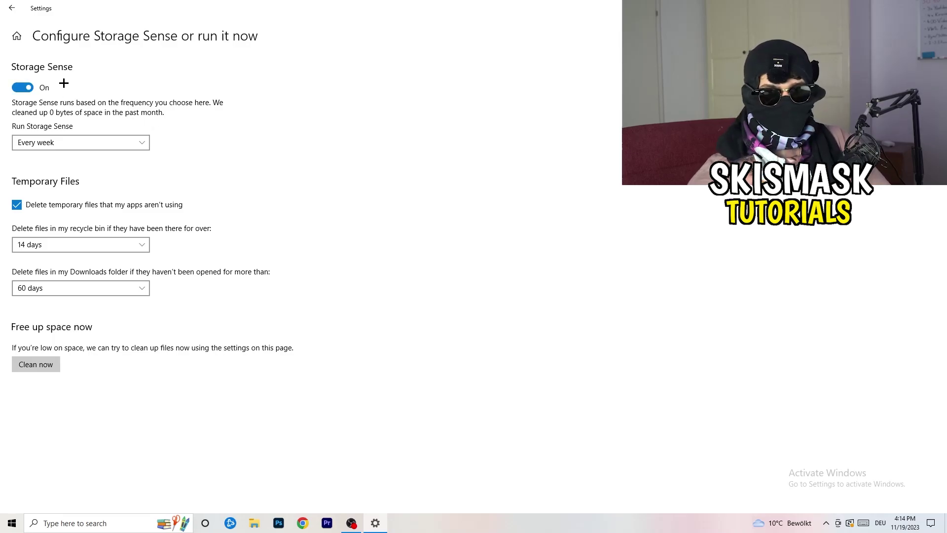
# - Keep Storage Sense running every week, recycle bin at 14 days and Downloads at 60 days
pyautogui.click(75, 141)
pyautogui.click(102, 141)
pyautogui.click(70, 141)
pyautogui.click(69, 141)
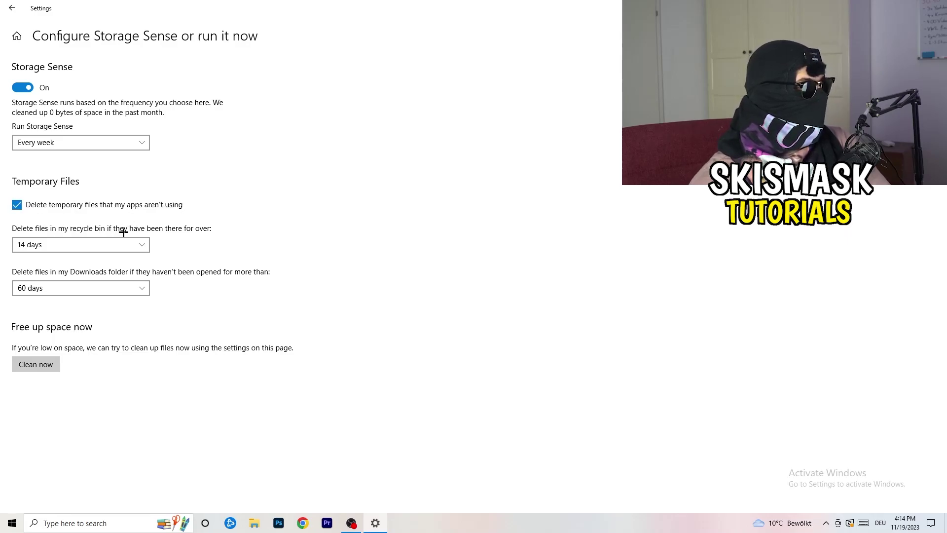
pyautogui.click(141, 245)
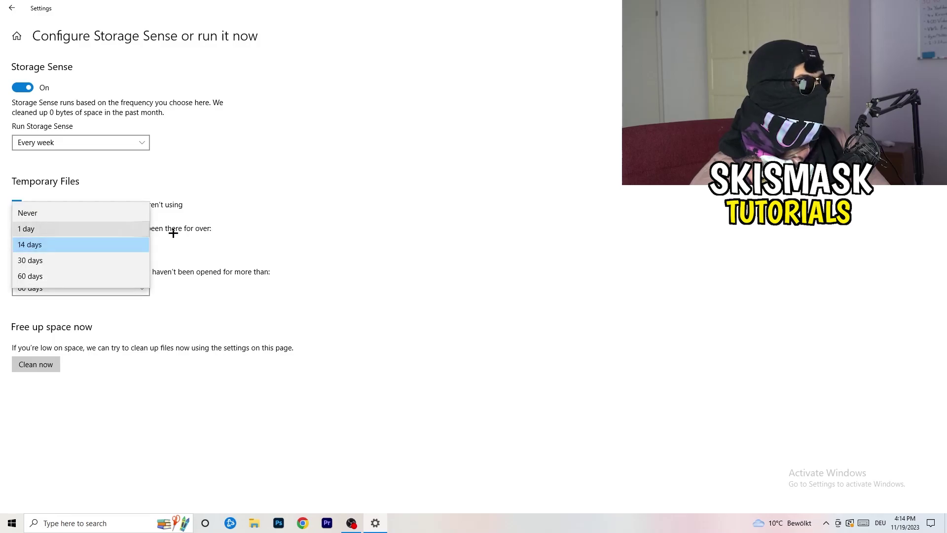
pyautogui.click(465, 199)
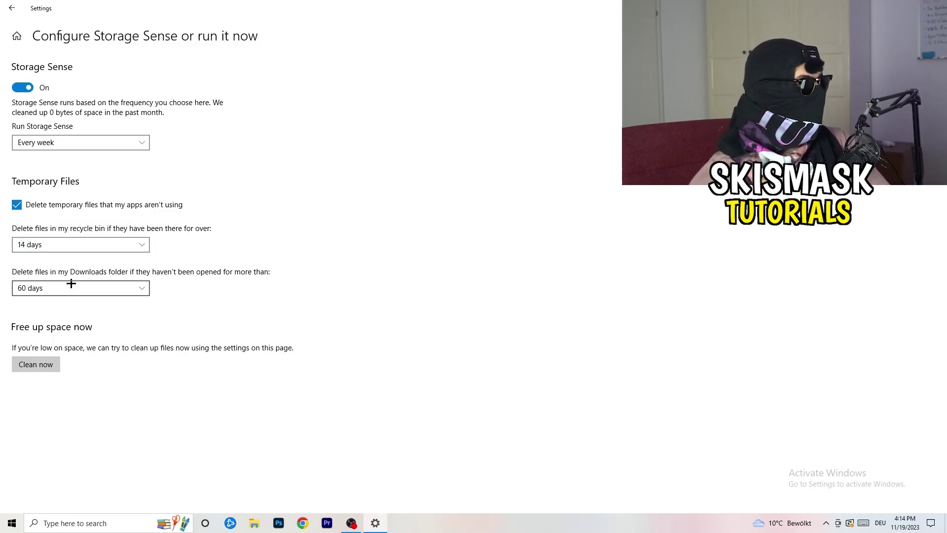
pyautogui.click(127, 288)
pyautogui.click(450, 222)
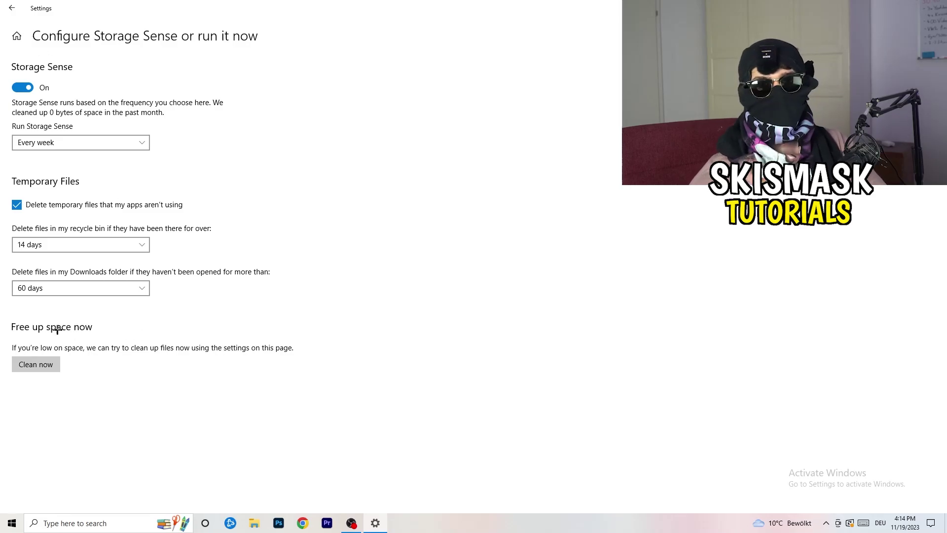
# - Go from Storage to the Gaming settings, confirm Game Mode is On, and close Settings
pyautogui.click(10, 6)
pyautogui.click(7, 3)
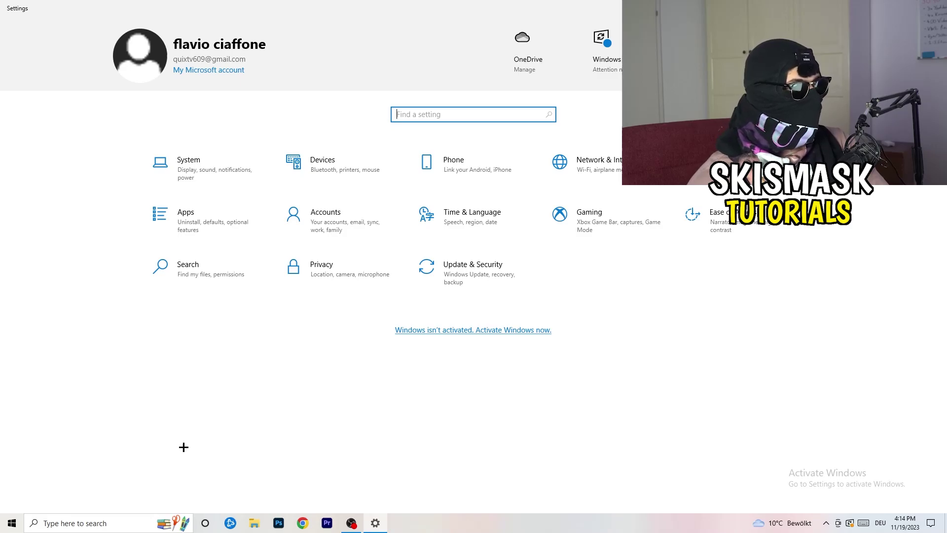
pyautogui.click(628, 220)
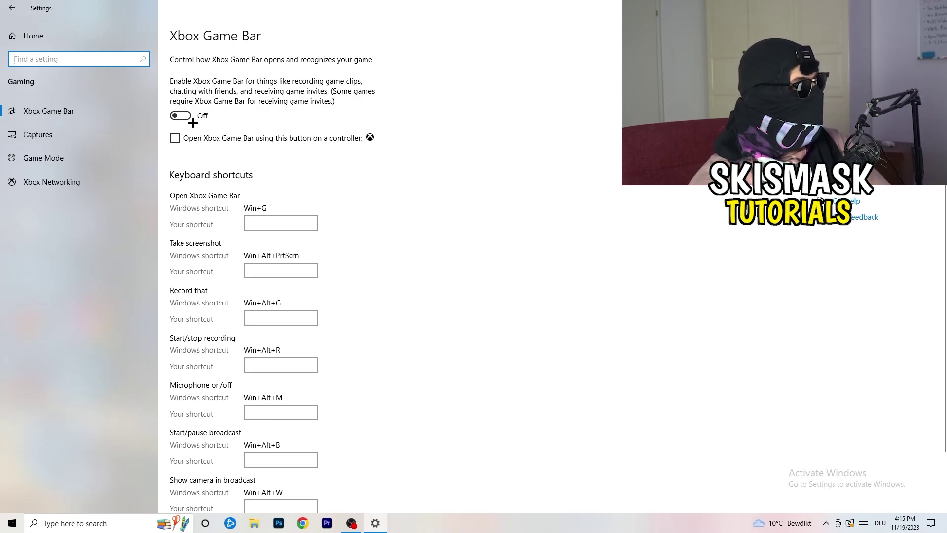
pyautogui.click(45, 135)
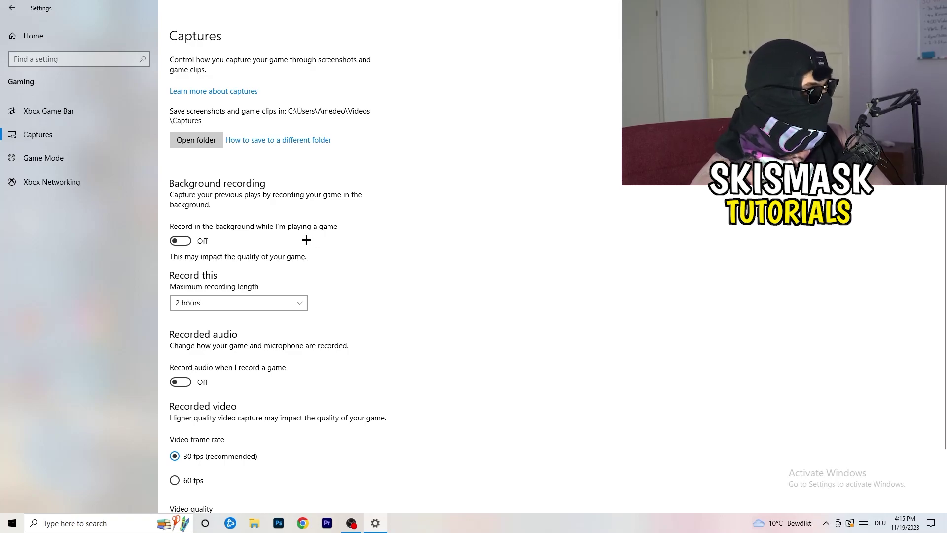
pyautogui.scroll(-3, 306, 240)
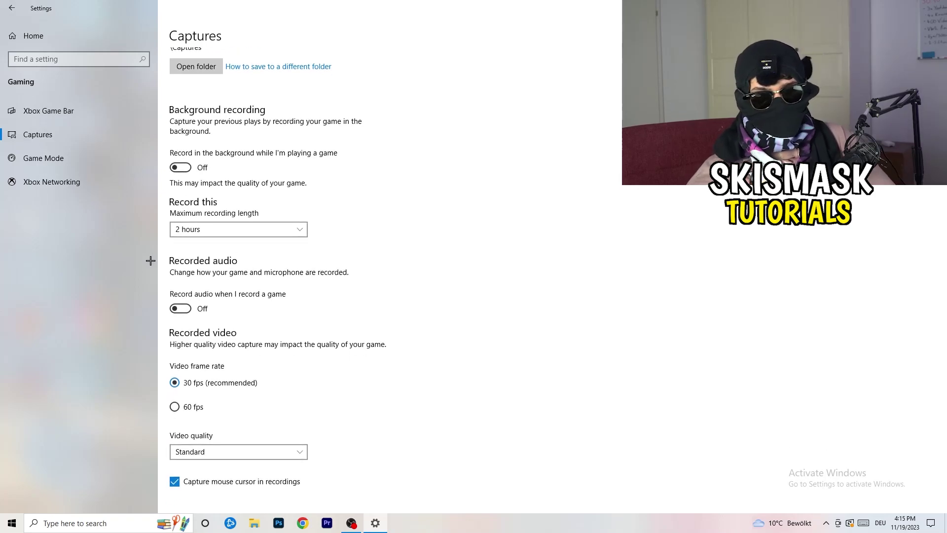
pyautogui.click(86, 165)
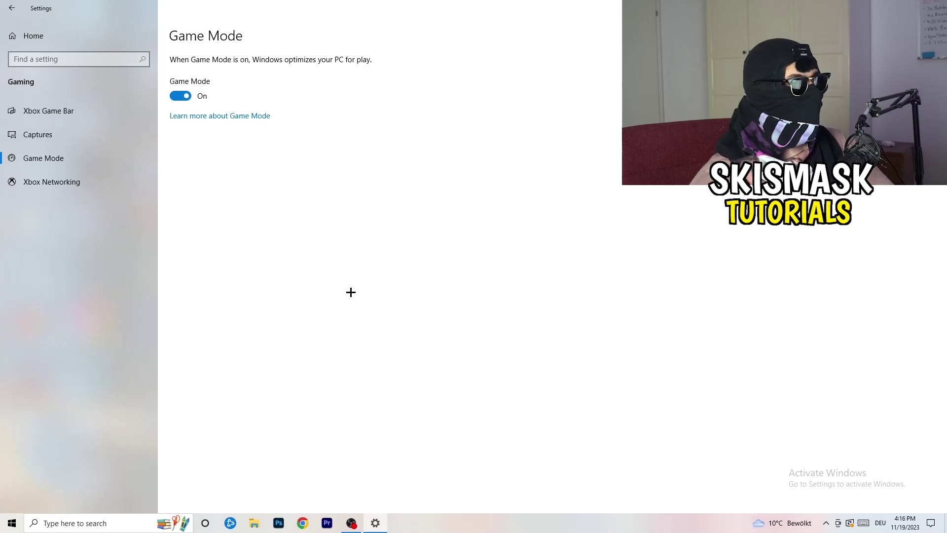
pyautogui.hotkey('alt', 'F4')
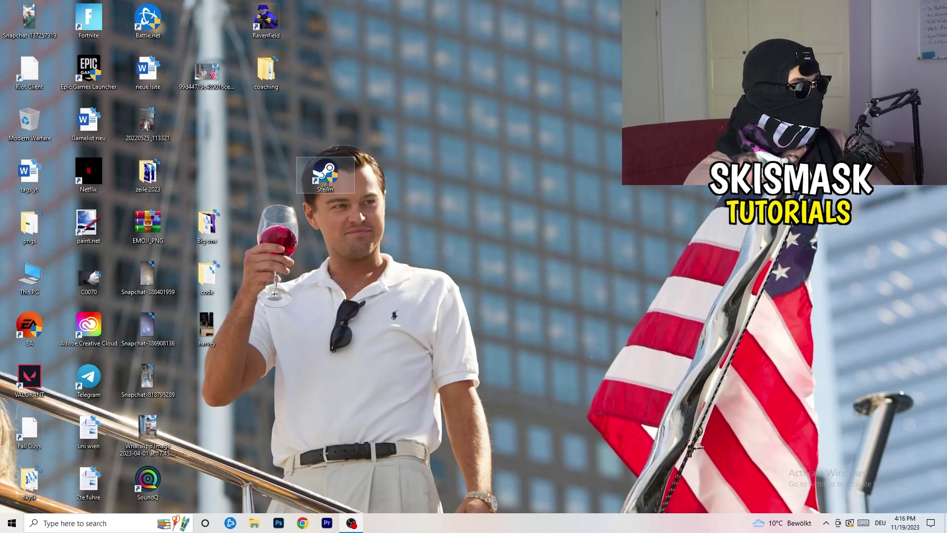
# - In the Steam shortcut's Properties, keep Windows 8 compatibility mode and confirm with OK
pyautogui.moveTo(328, 185); pyautogui.dragTo(444, 178)
pyautogui.rightClick(450, 174)
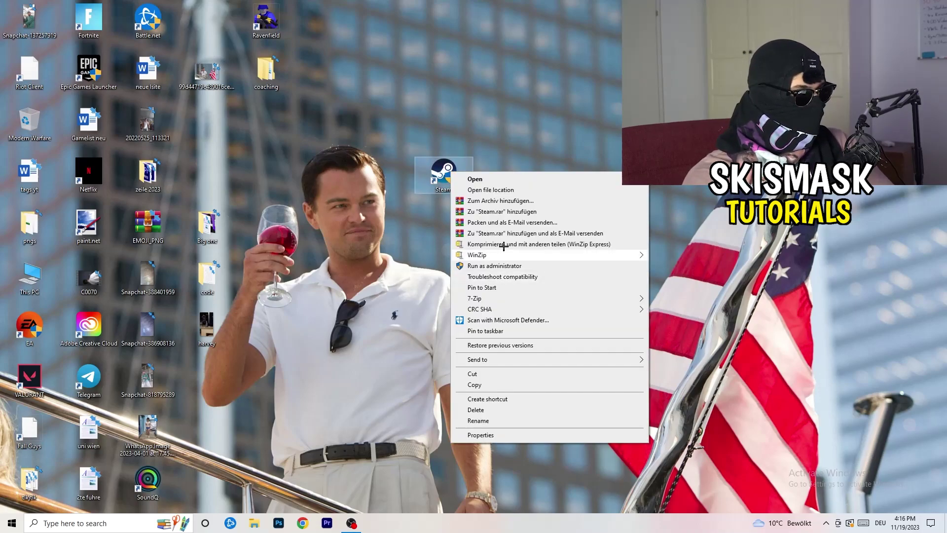
pyautogui.click(508, 435)
pyautogui.moveTo(516, 186); pyautogui.dragTo(333, 90)
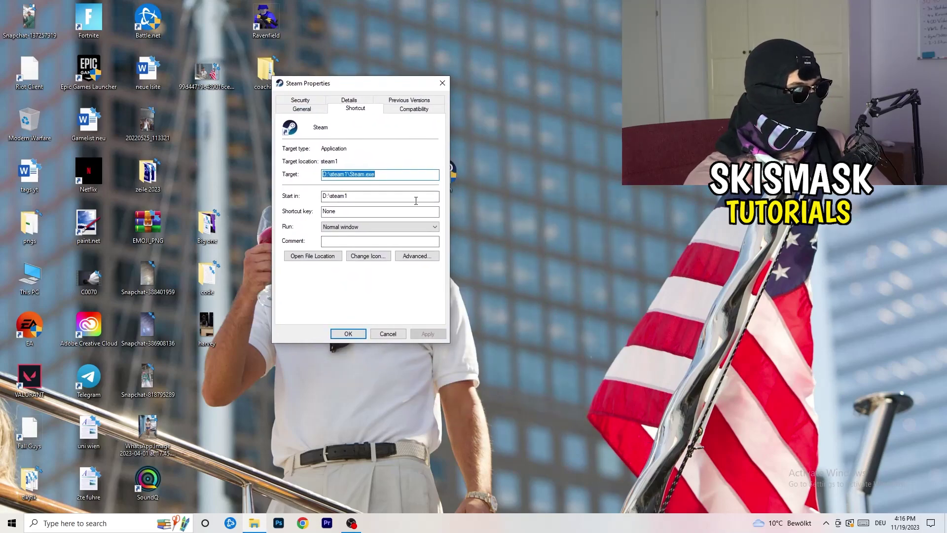
pyautogui.click(393, 106)
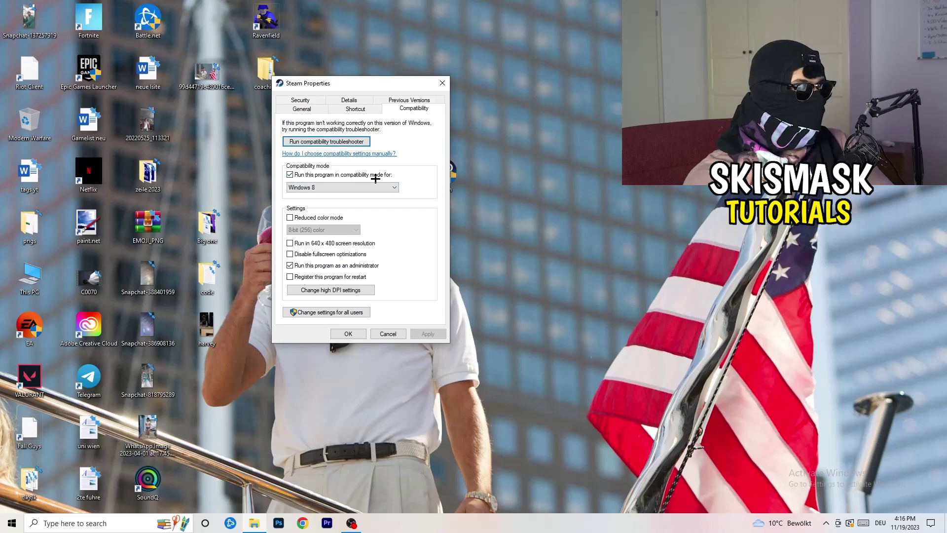
pyautogui.click(390, 187)
pyautogui.click(437, 181)
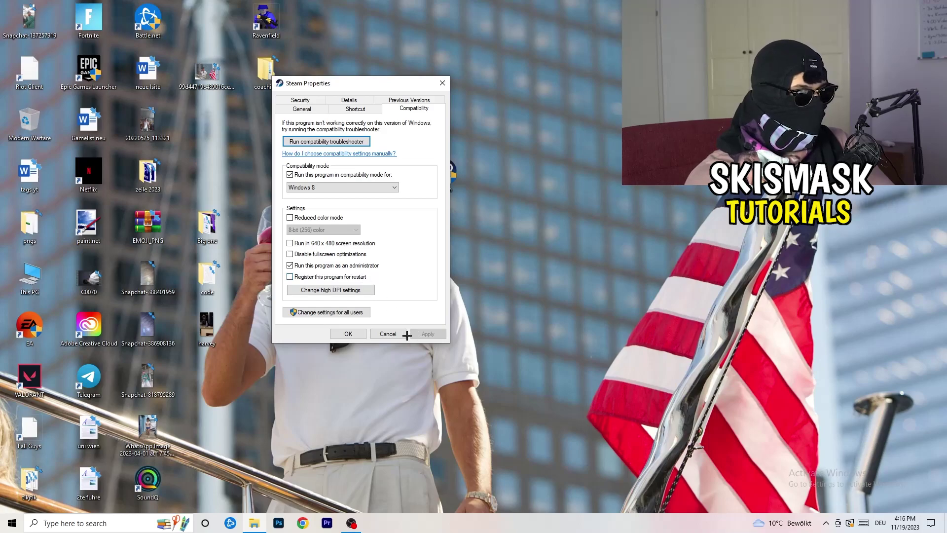
pyautogui.click(345, 332)
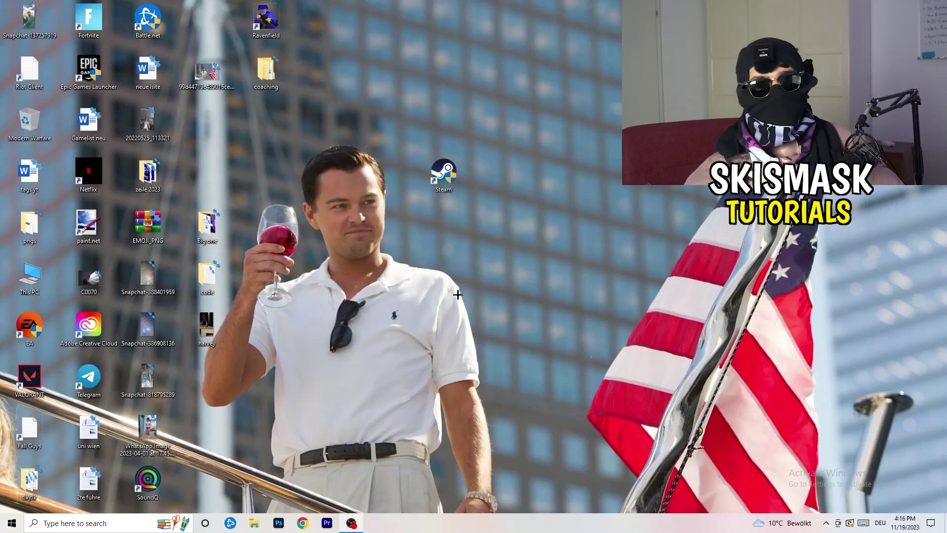
# - Reopen the Steam shortcut's Properties to recheck its compatibility settings, then close it
pyautogui.moveTo(444, 174); pyautogui.dragTo(503, 173)
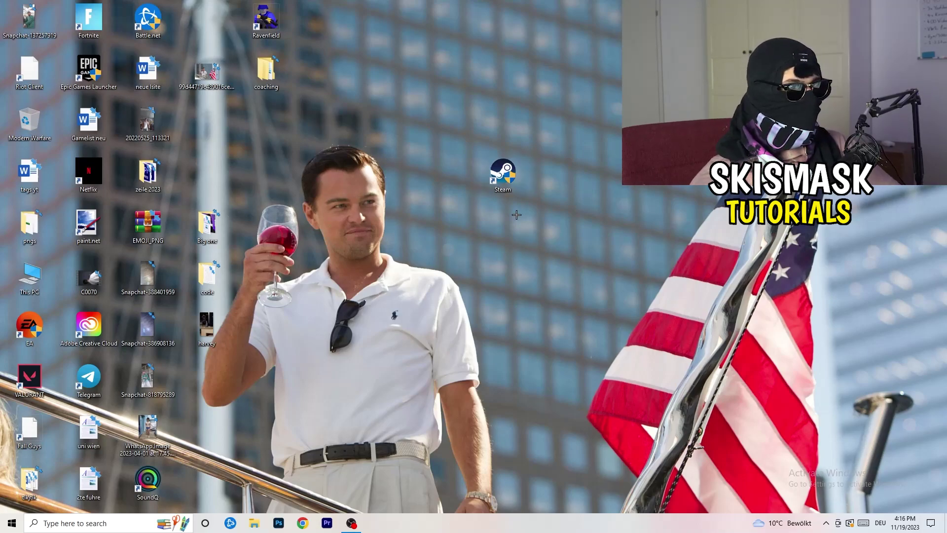
pyautogui.moveTo(503, 172); pyautogui.dragTo(444, 170)
pyautogui.rightClick(443, 171)
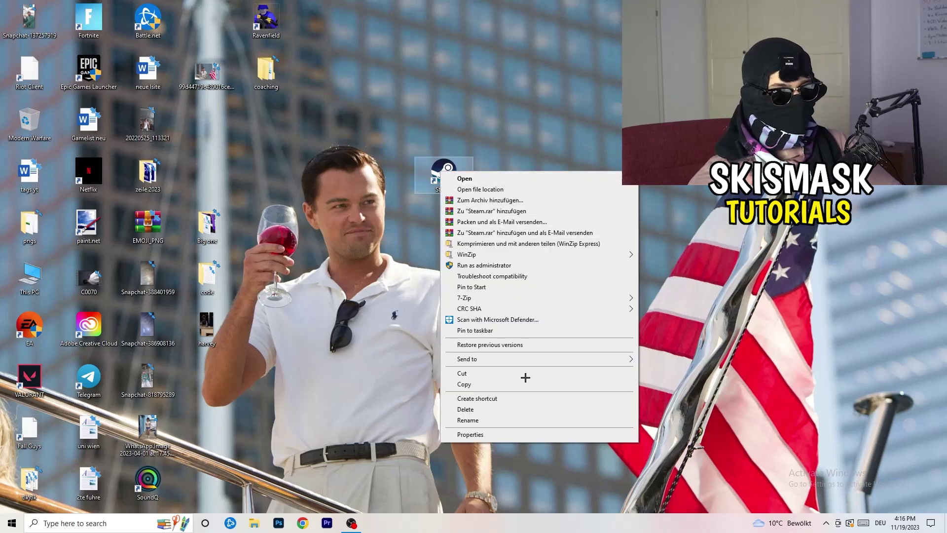
pyautogui.click(508, 434)
pyautogui.click(586, 203)
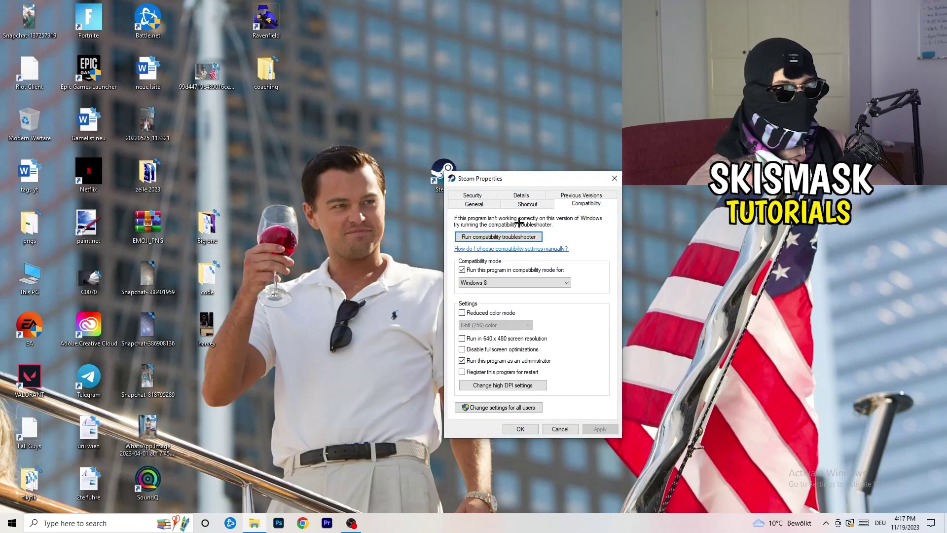
pyautogui.click(614, 178)
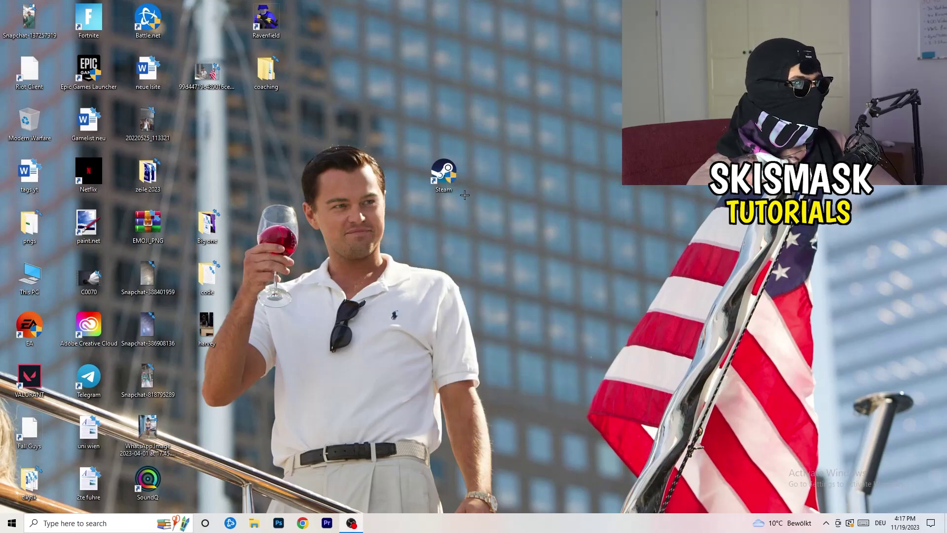
# - Return the Steam shortcut to the icon grid, then open Task Manager maximized on Details
pyautogui.moveTo(444, 171); pyautogui.dragTo(208, 123)
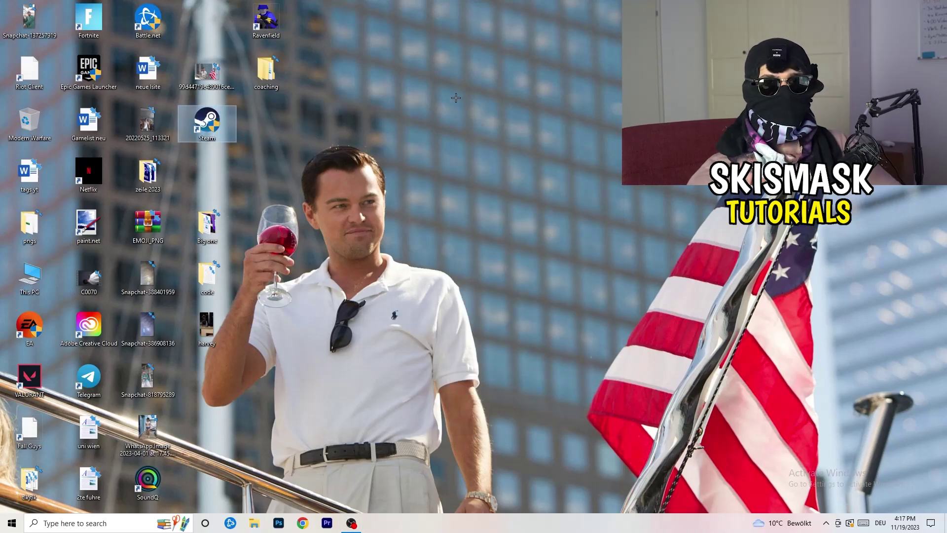
pyautogui.moveTo(444, 523)
pyautogui.mouseDown()
pyautogui.moveTo(396, 93)
pyautogui.moveTo(410, 222)
pyautogui.moveTo(484, 513)
pyautogui.moveTo(448, 527)
pyautogui.mouseUp()
pyautogui.rightClick(450, 526)
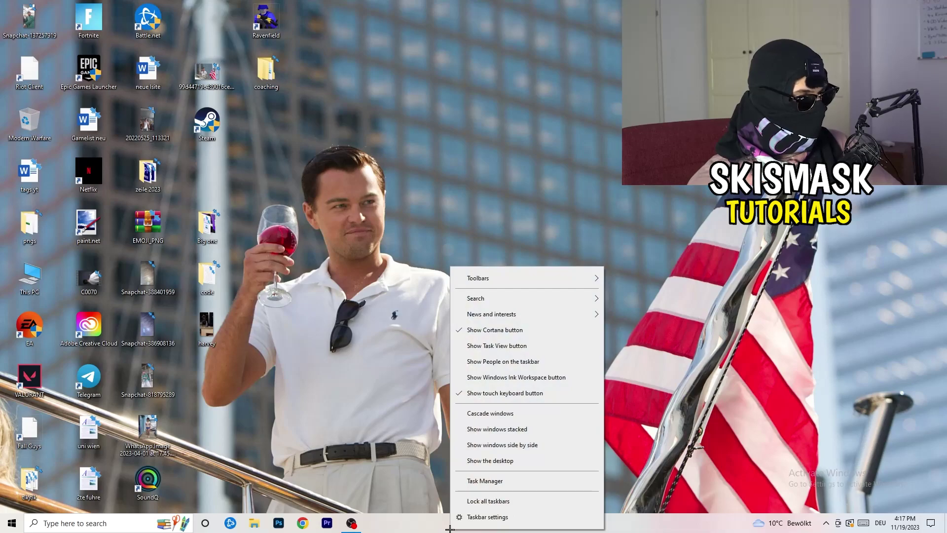
pyautogui.click(499, 487)
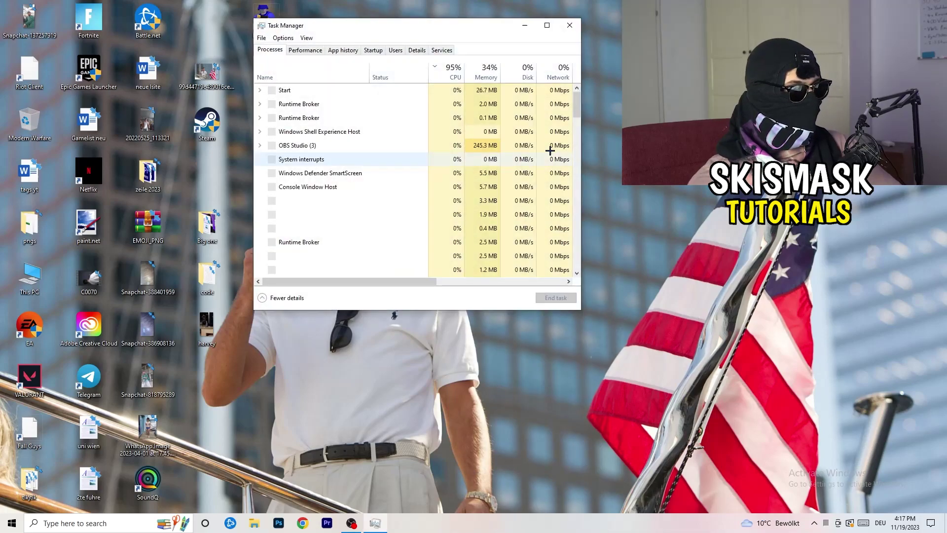
pyautogui.click(545, 25)
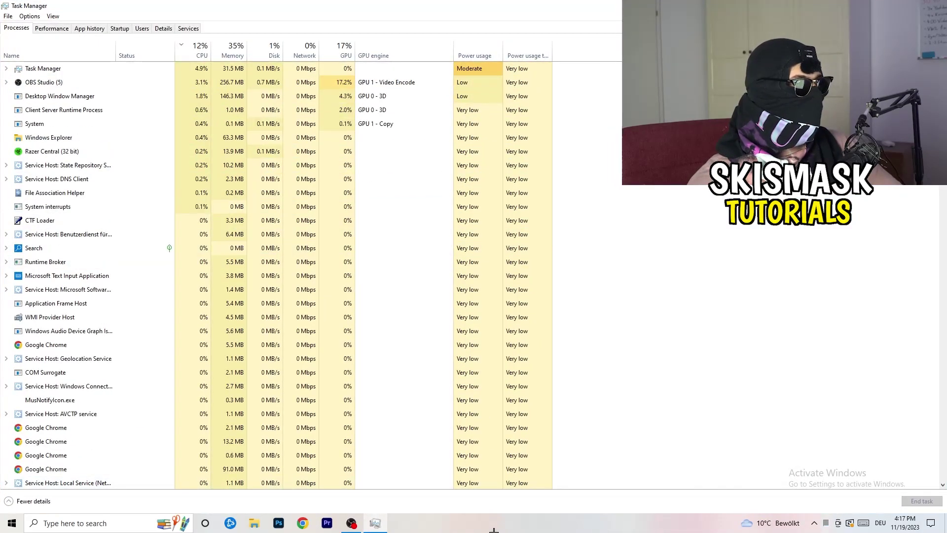
pyautogui.click(165, 29)
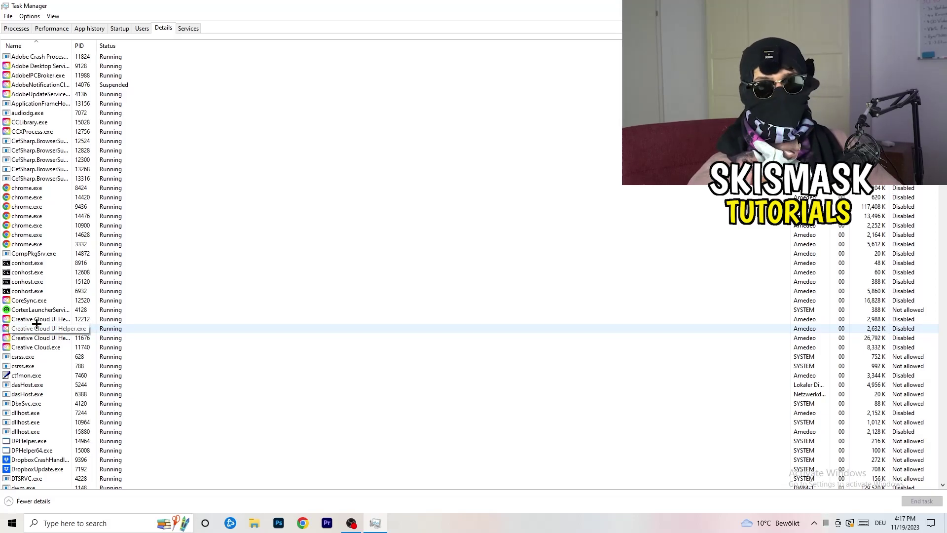
# - Bring up the Creative Cloud UI Helper process's options, showing its Above normal priority
pyautogui.rightClick(38, 320)
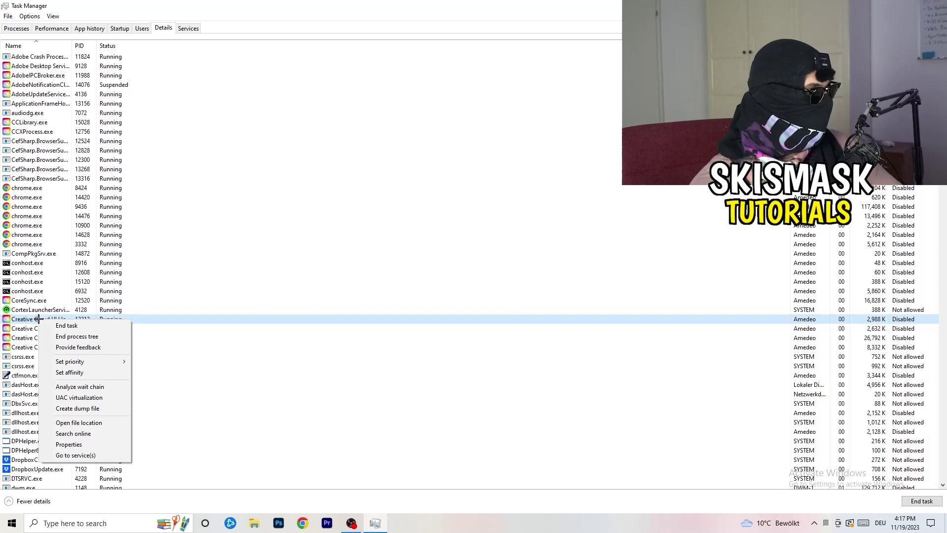
pyautogui.moveTo(90, 360)
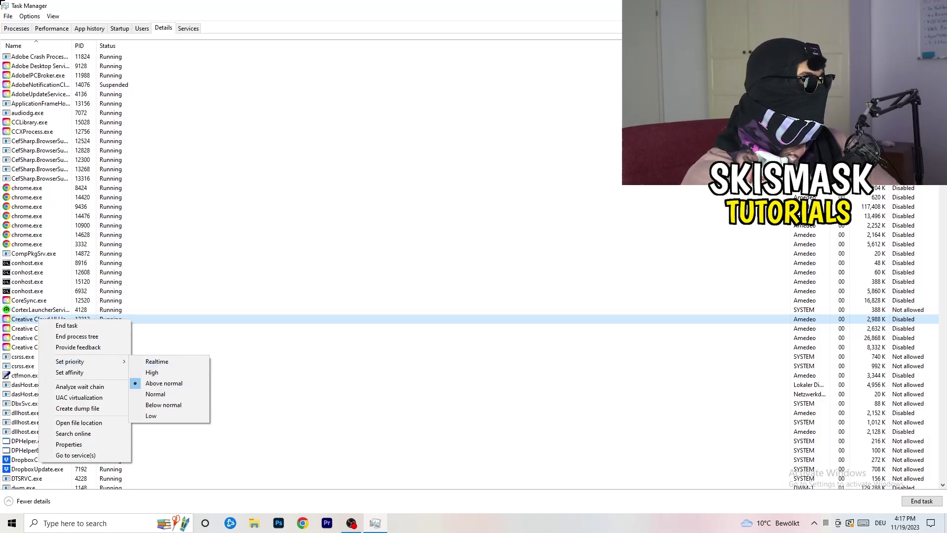
# - Switch to the Startup apps list and bring up the Windows Security notification entry's options
pyautogui.click(117, 26)
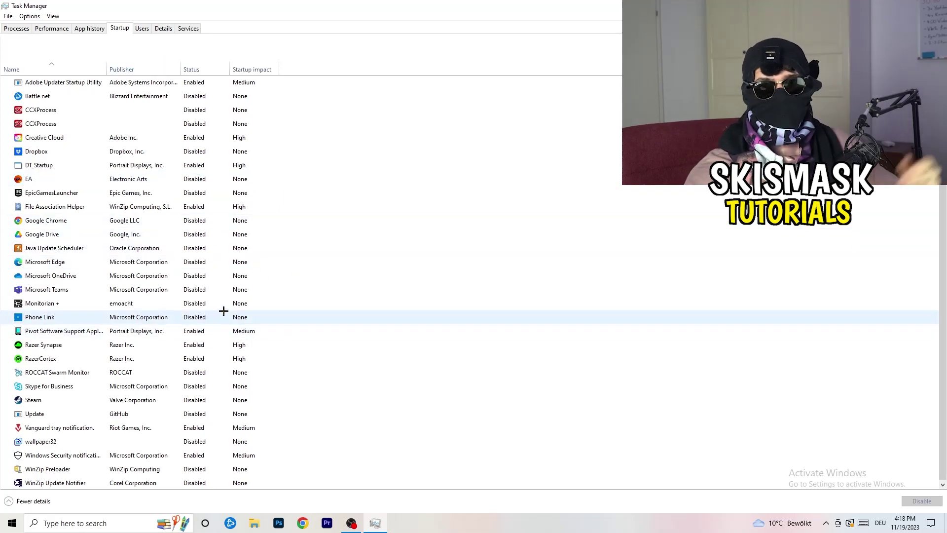
pyautogui.rightClick(202, 454)
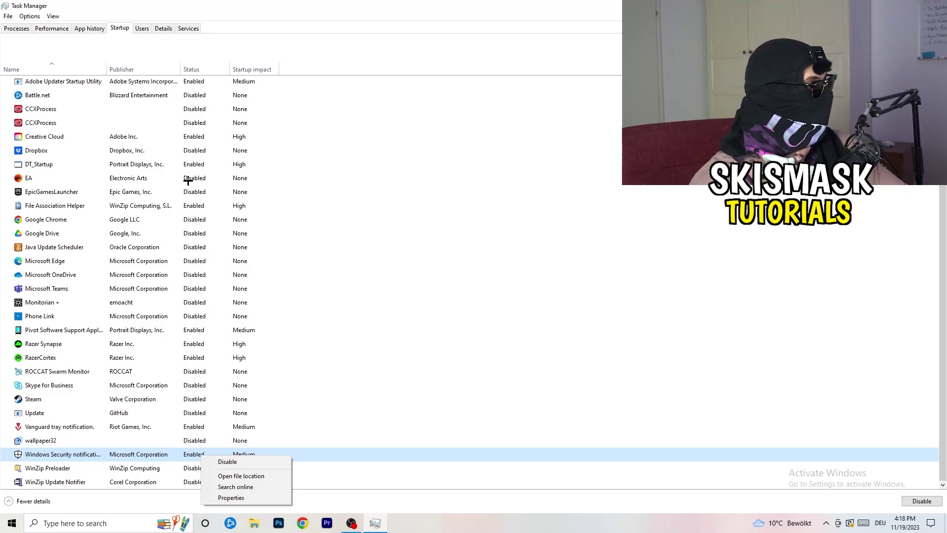
# - Sort the Processes list by GPU usage so OBS Studio tops it at about 30%, leaving it running
pyautogui.click(6, 30)
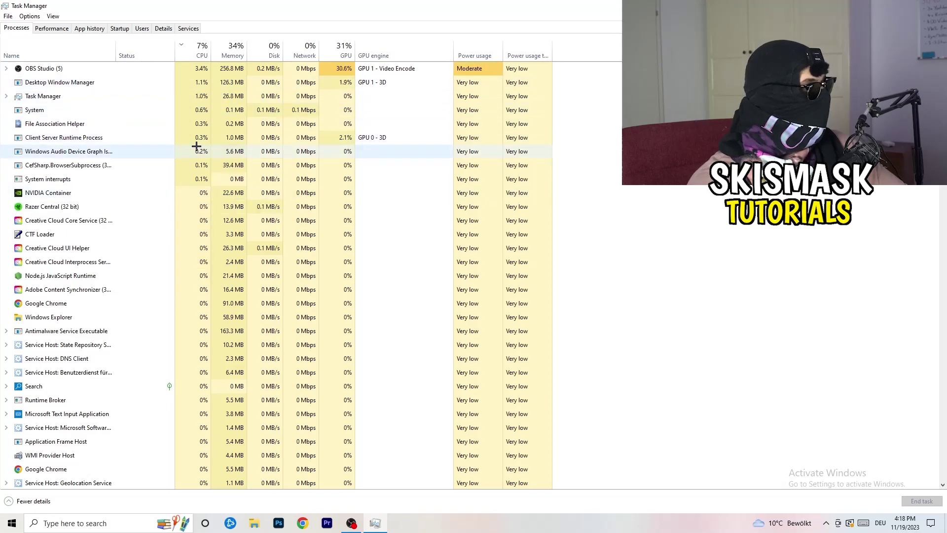
pyautogui.scroll(-6, 195, 146)
pyautogui.scroll(6, 199, 134)
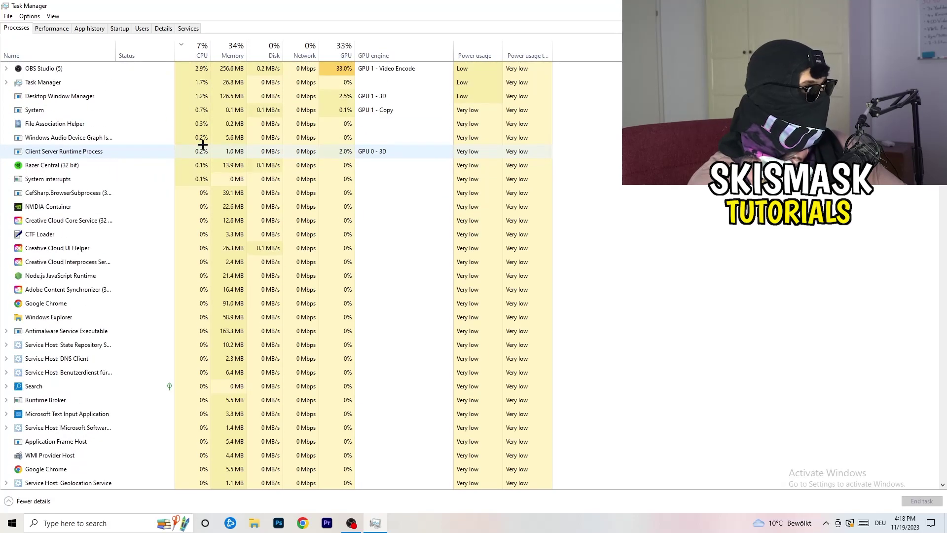
pyautogui.click(341, 56)
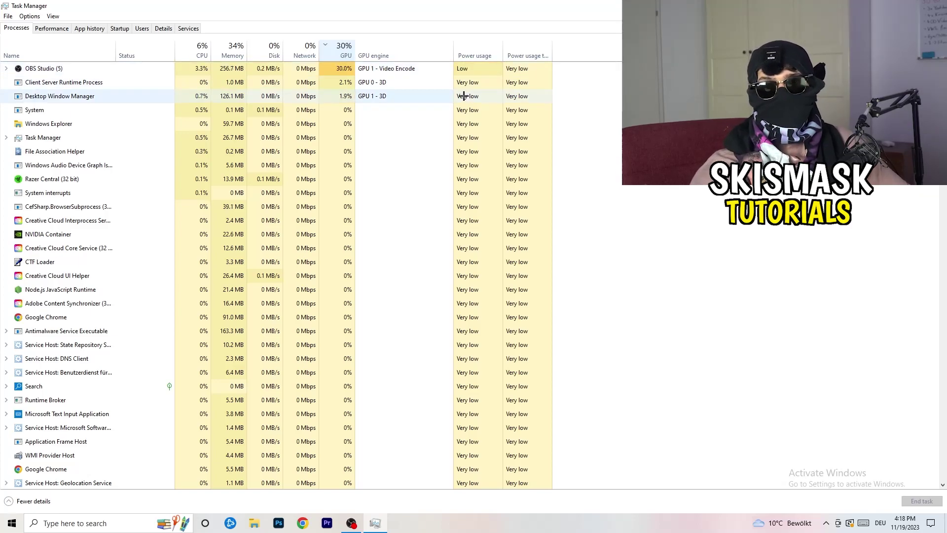
pyautogui.rightClick(325, 70)
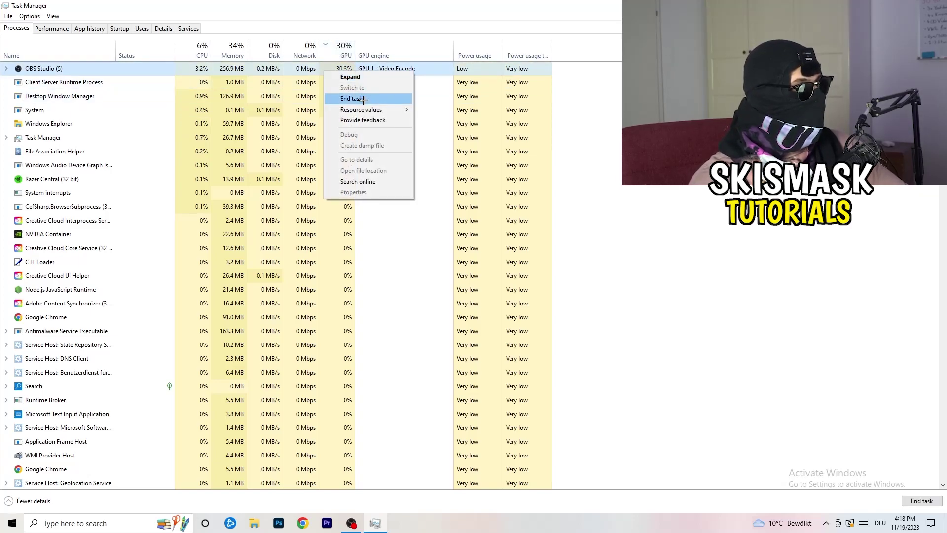
pyautogui.press('Escape')
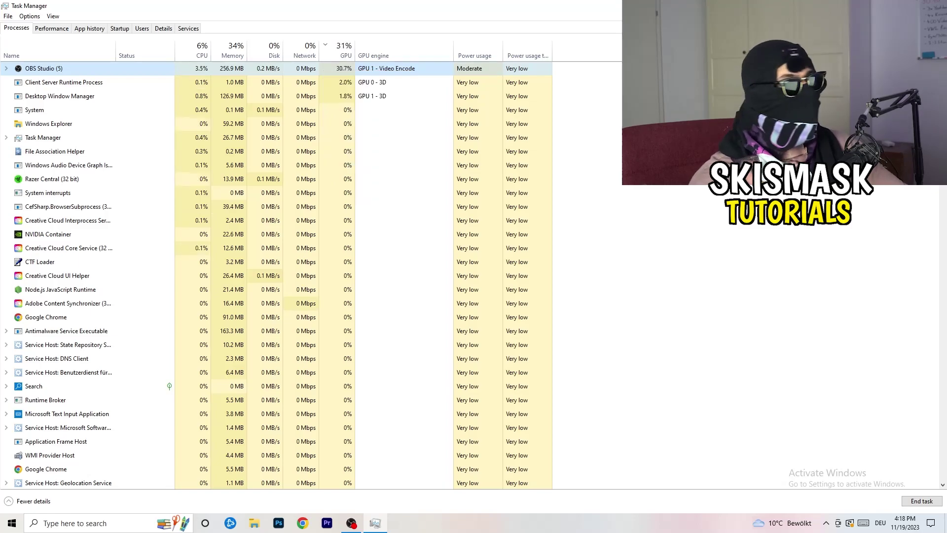
# - Close the Task Manager window with Alt+F4, leaving OBS Studio running
pyautogui.hotkey('alt', 'F4')
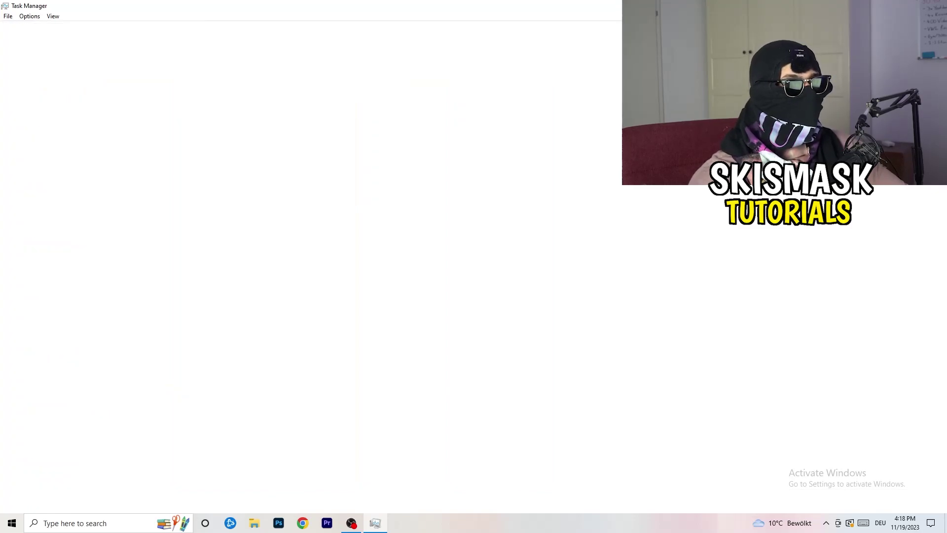